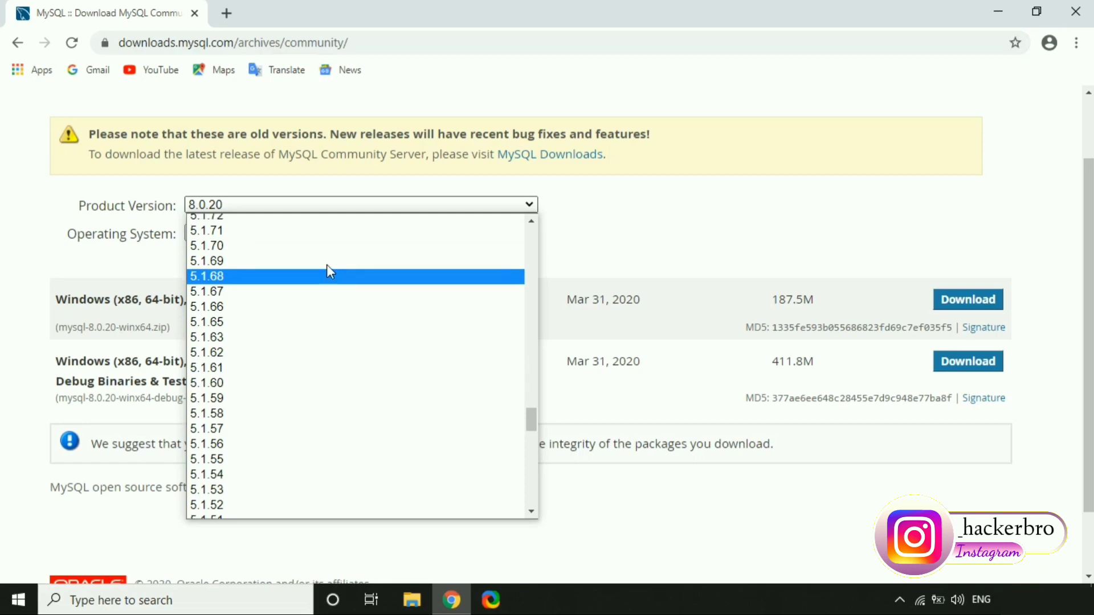
- Filter the MySQL download archive to version 5.1.73, Microsoft Windows, with all OS versions
scroll(296, 285, up, 3)
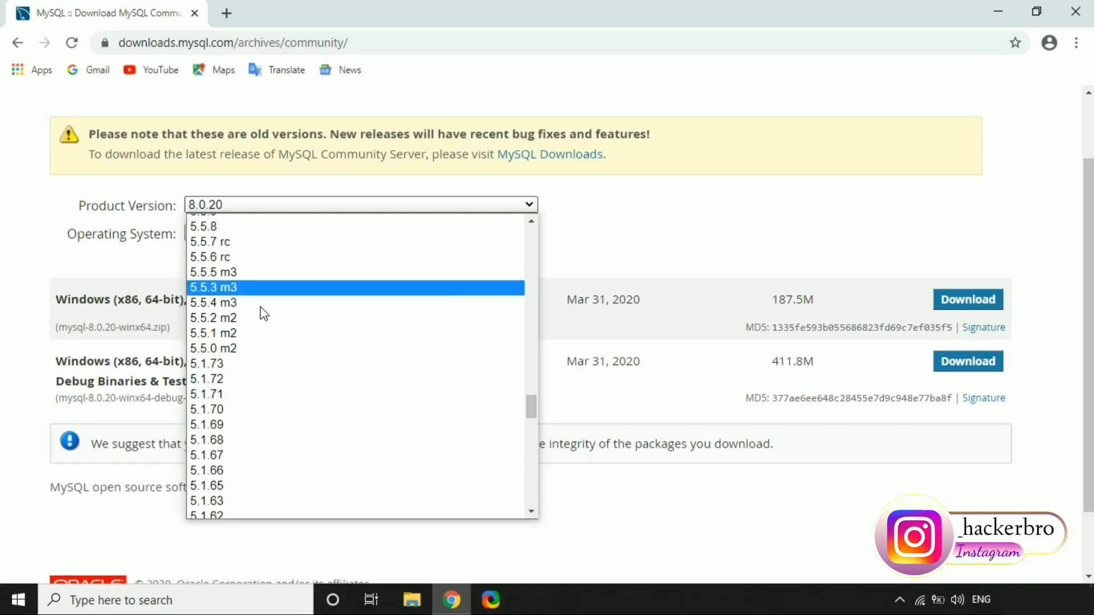
click(230, 365)
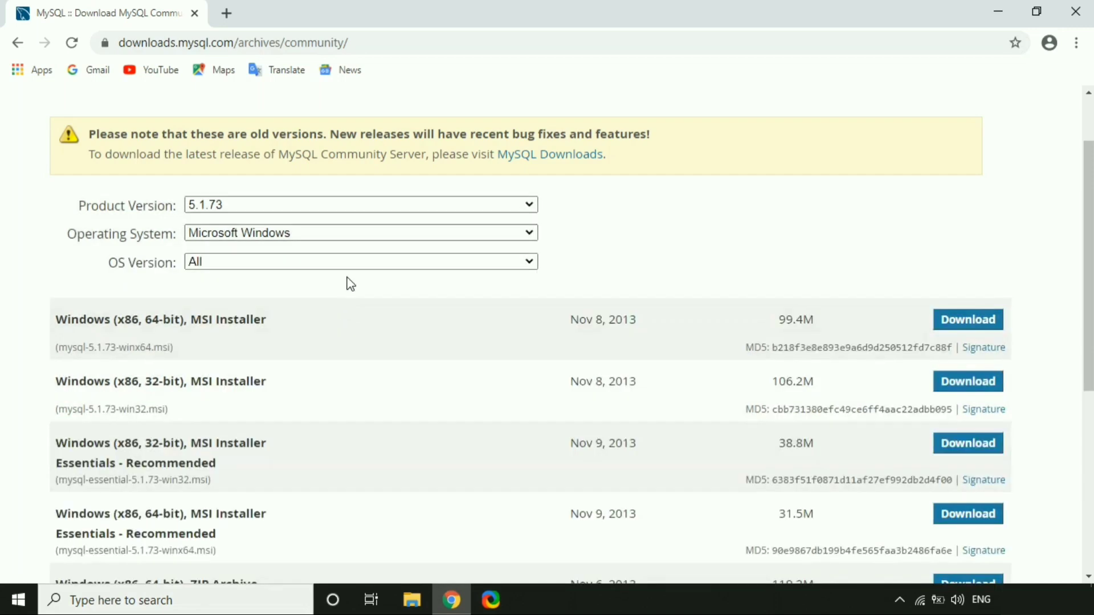
click(361, 234)
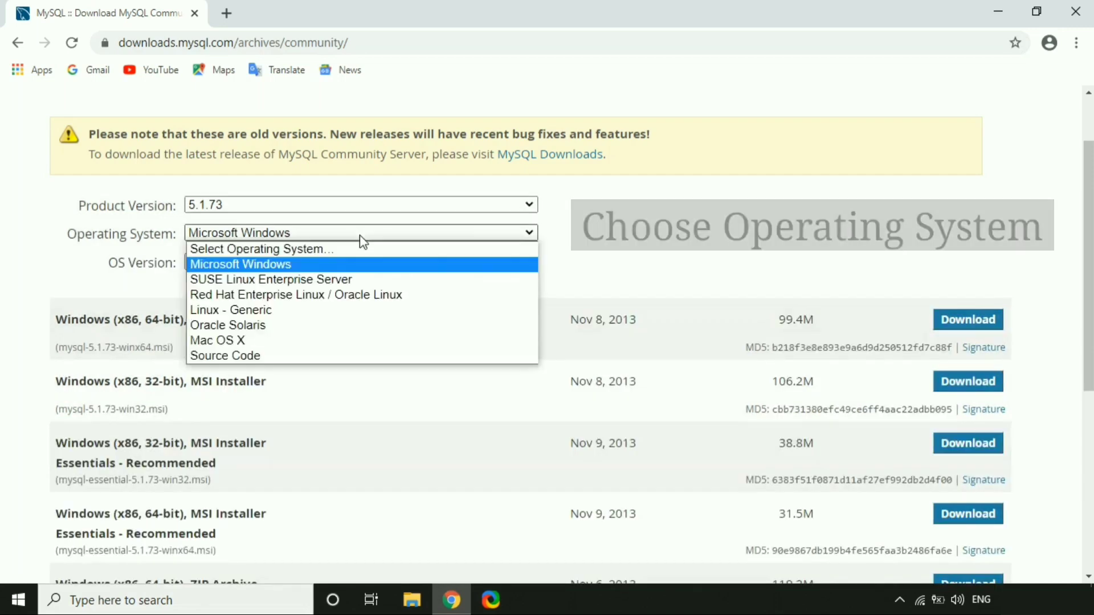
click(266, 266)
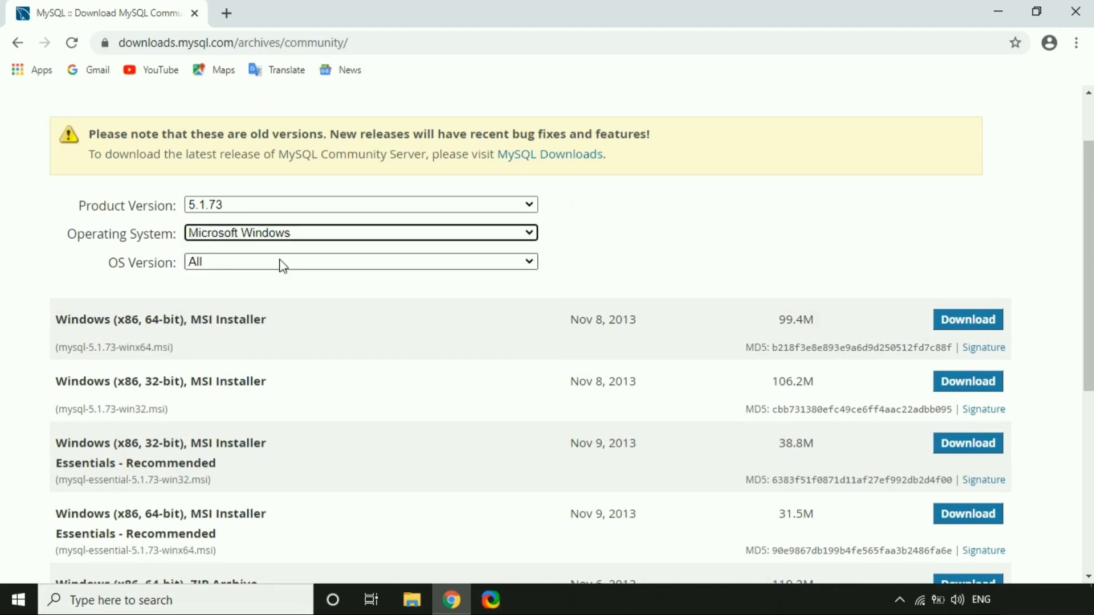
click(279, 262)
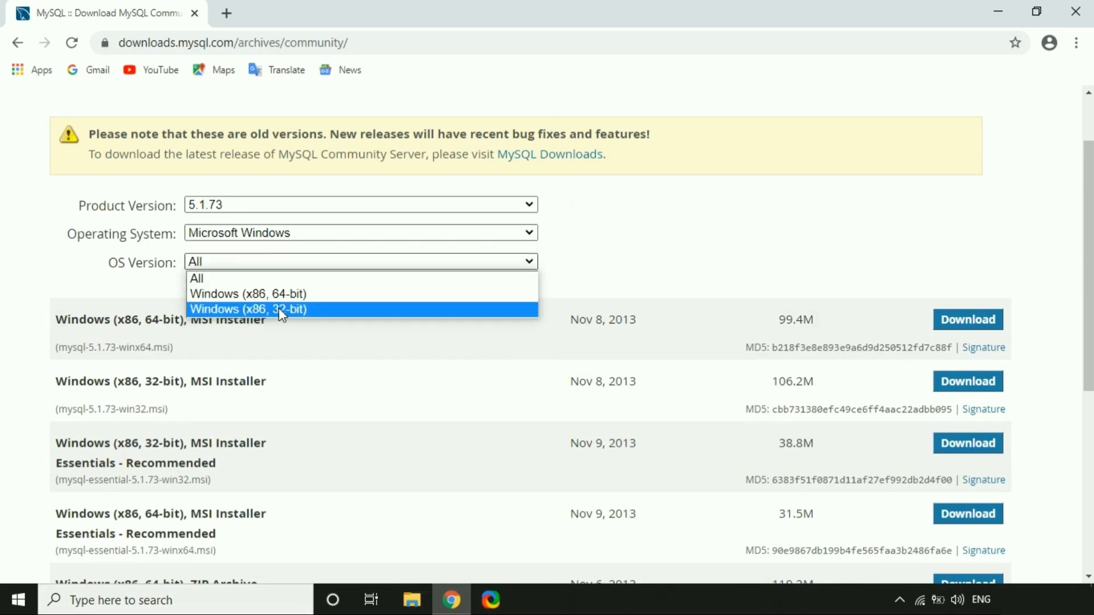
click(274, 275)
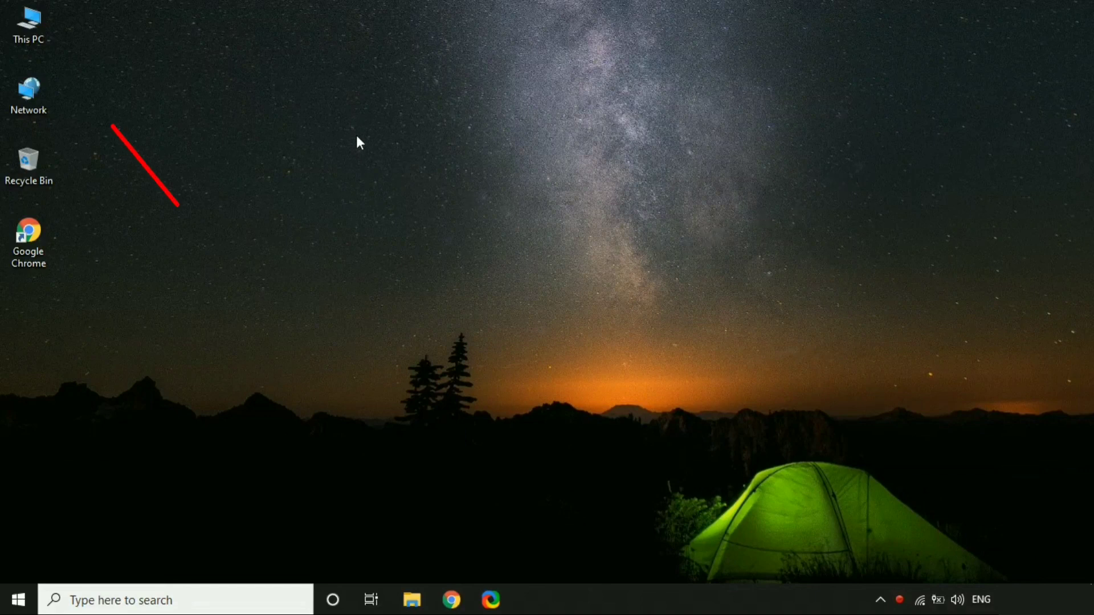
- Check This PC's Properties to confirm a 64-bit system type, then close the System window
right_click(17, 20)
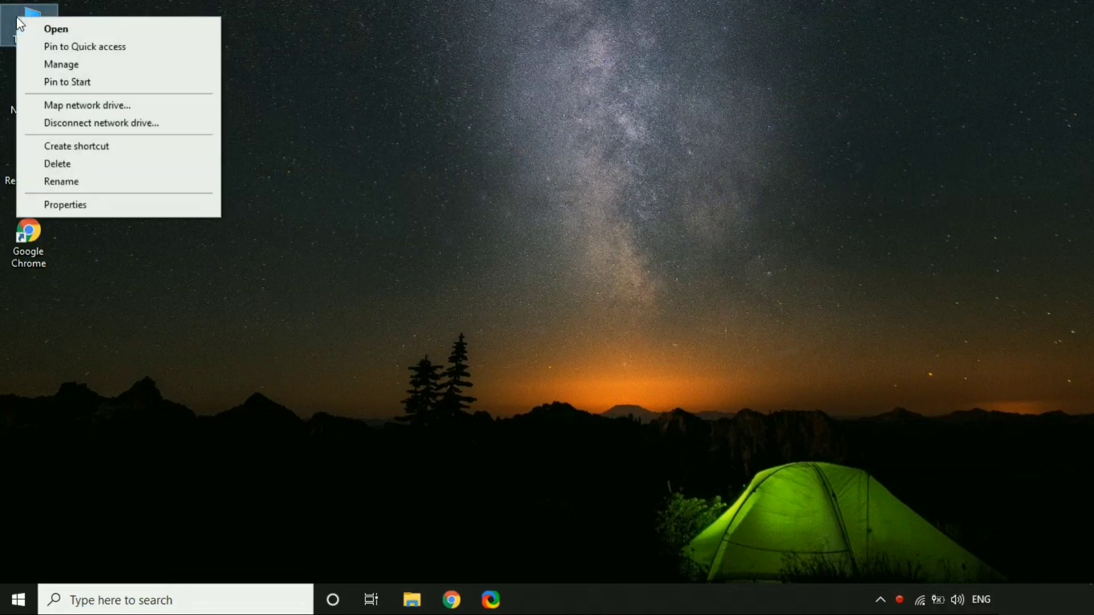
click(65, 205)
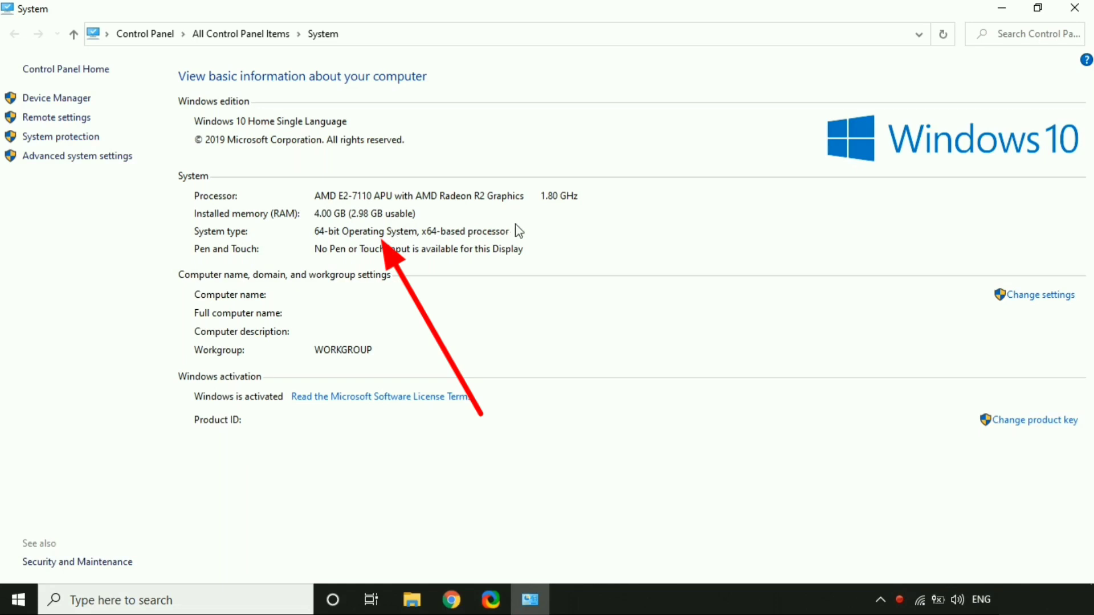
click(1079, 8)
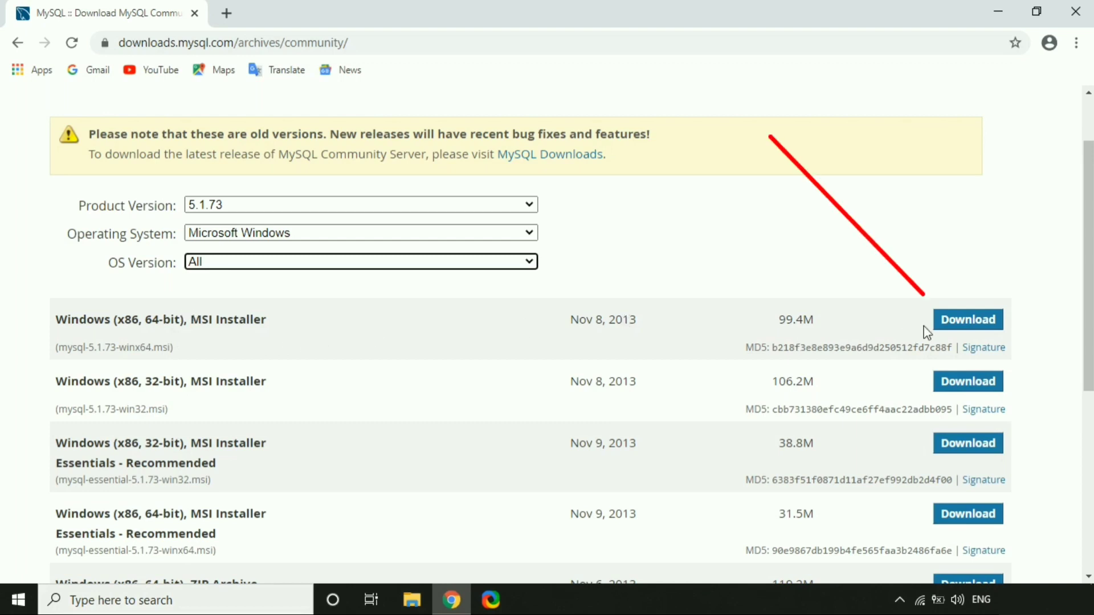
- Download the Windows (x86, 64-bit) MSI installer for 5.1.73 and check its progress on the Downloads page
click(963, 331)
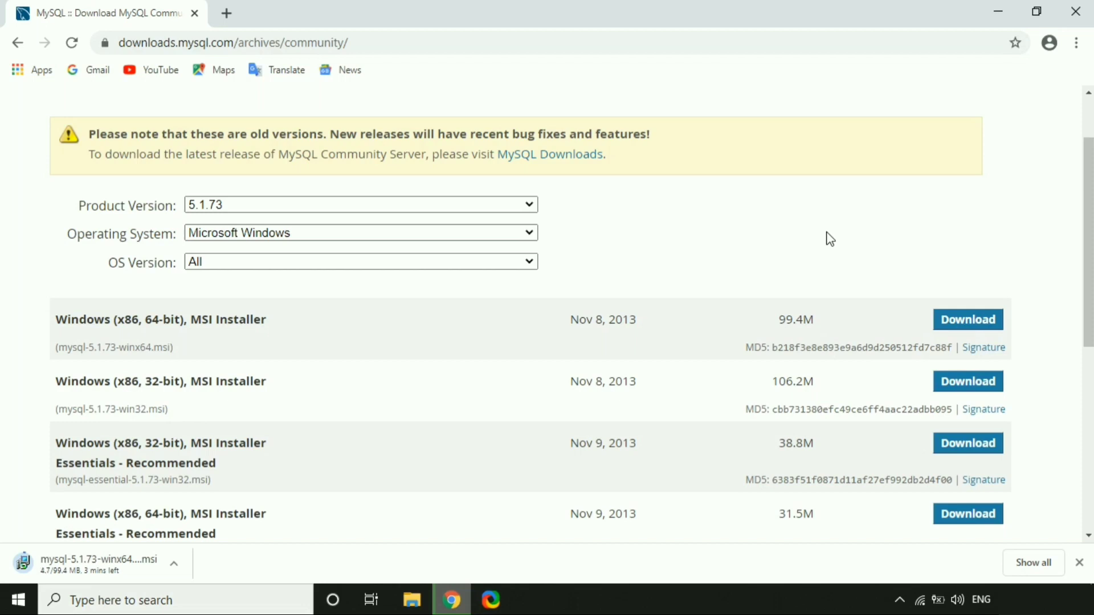
key(ctrl+j)
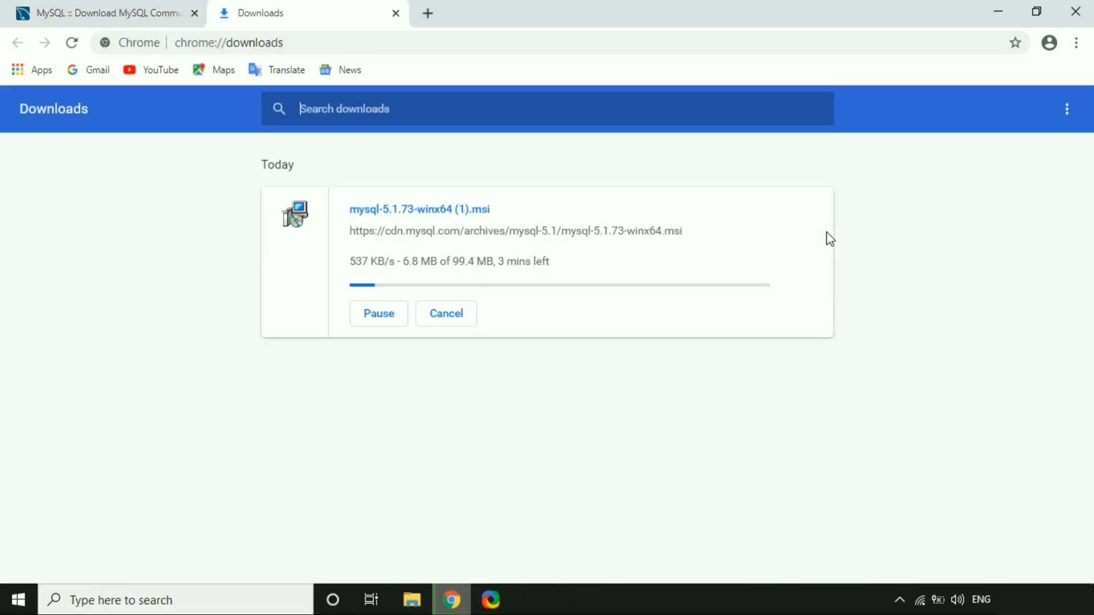
key(Tab)
key(Tab)
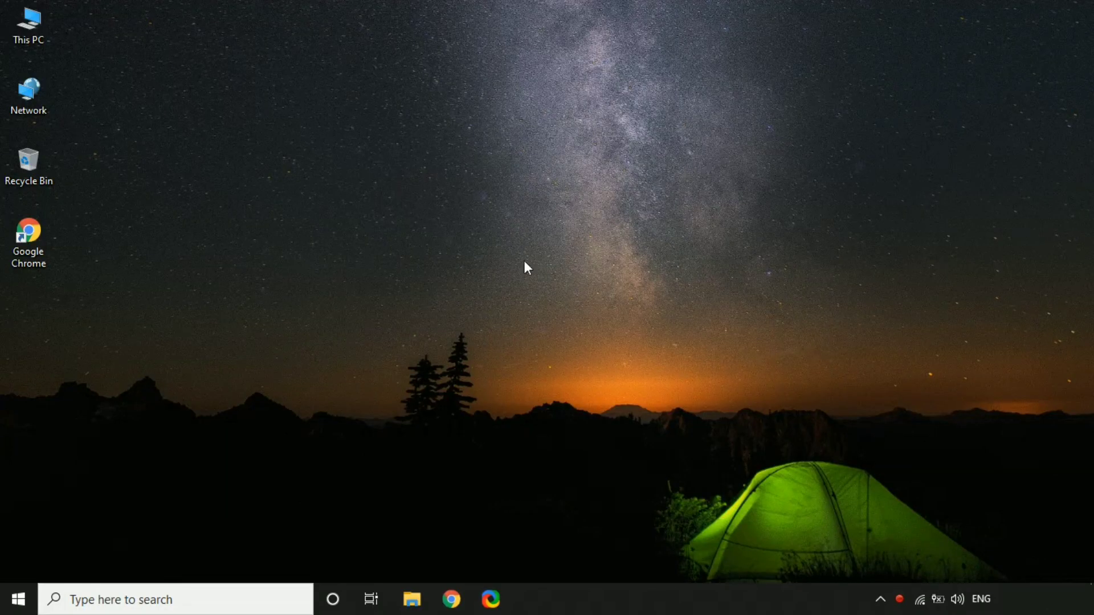
- Run the mysql-5.1.73-winx64 .msi installer from File Explorer's Downloads folder
click(424, 598)
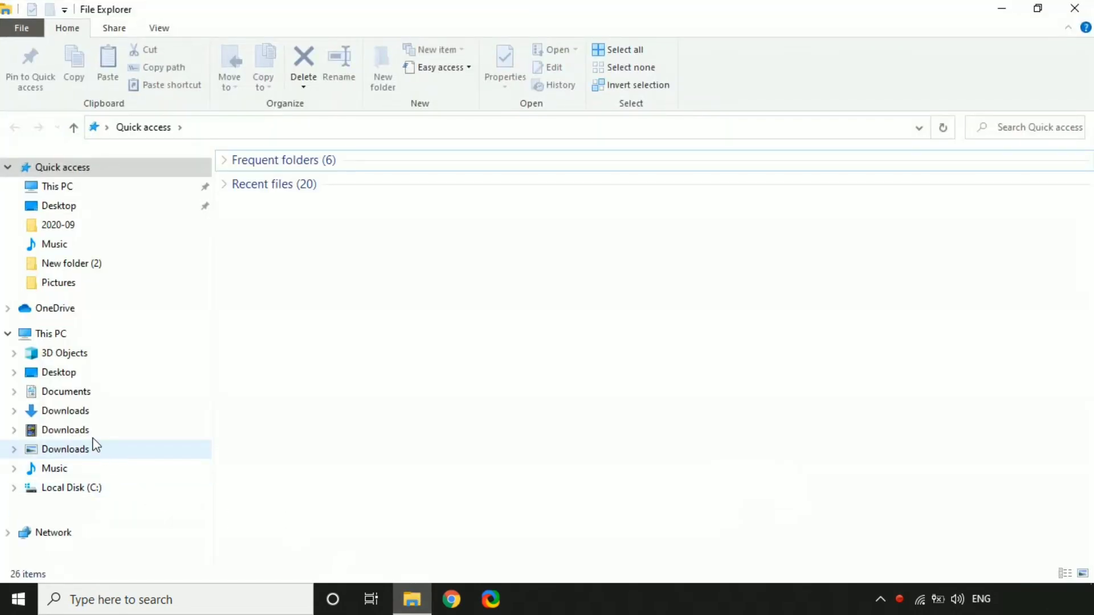
click(89, 417)
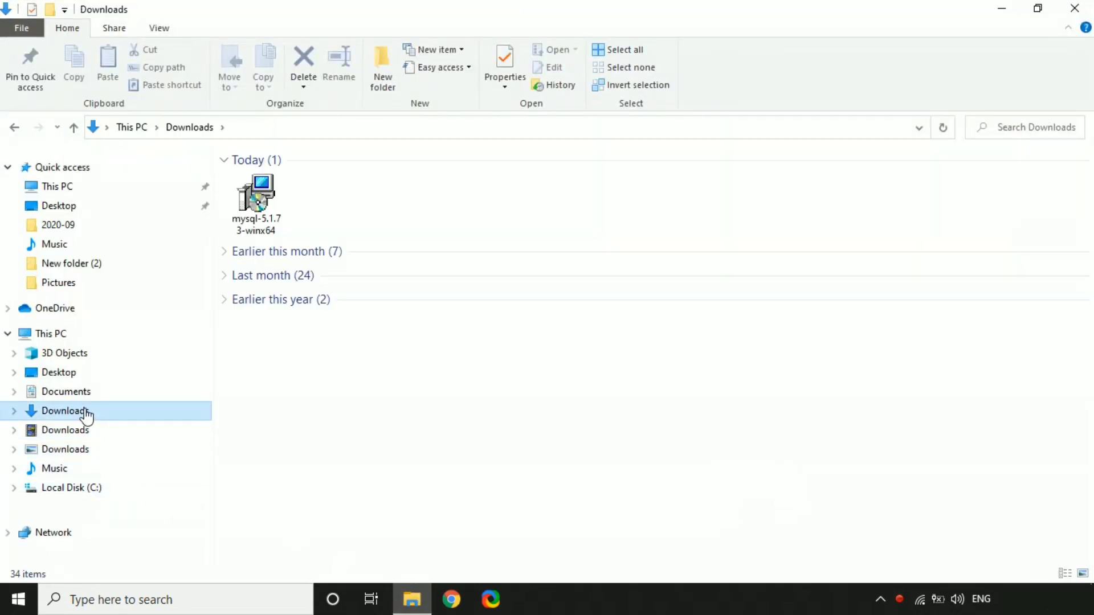
double_click(258, 217)
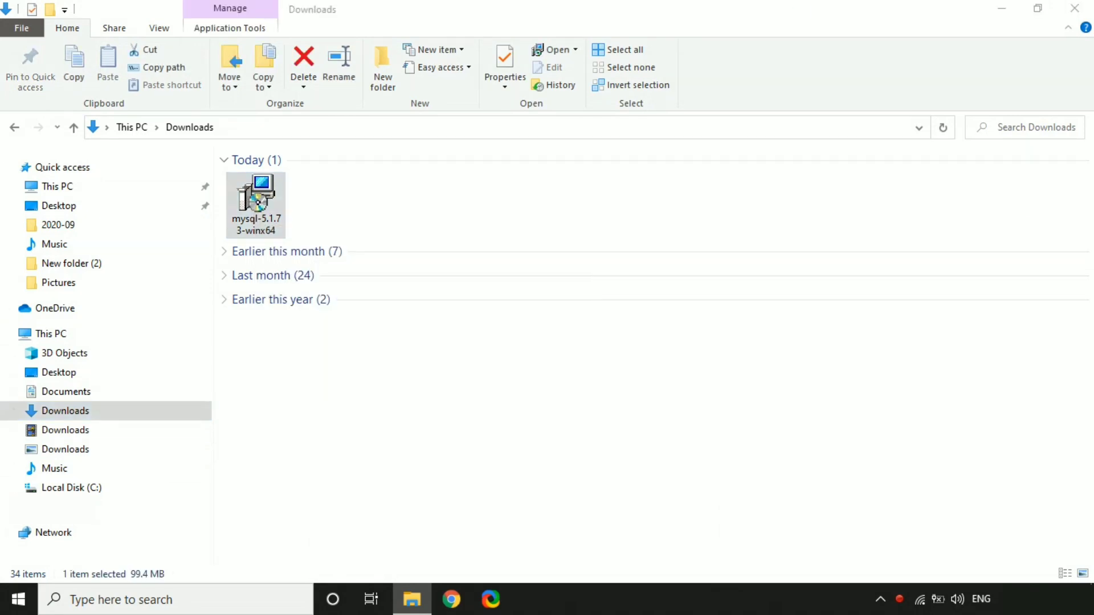
click(1002, 11)
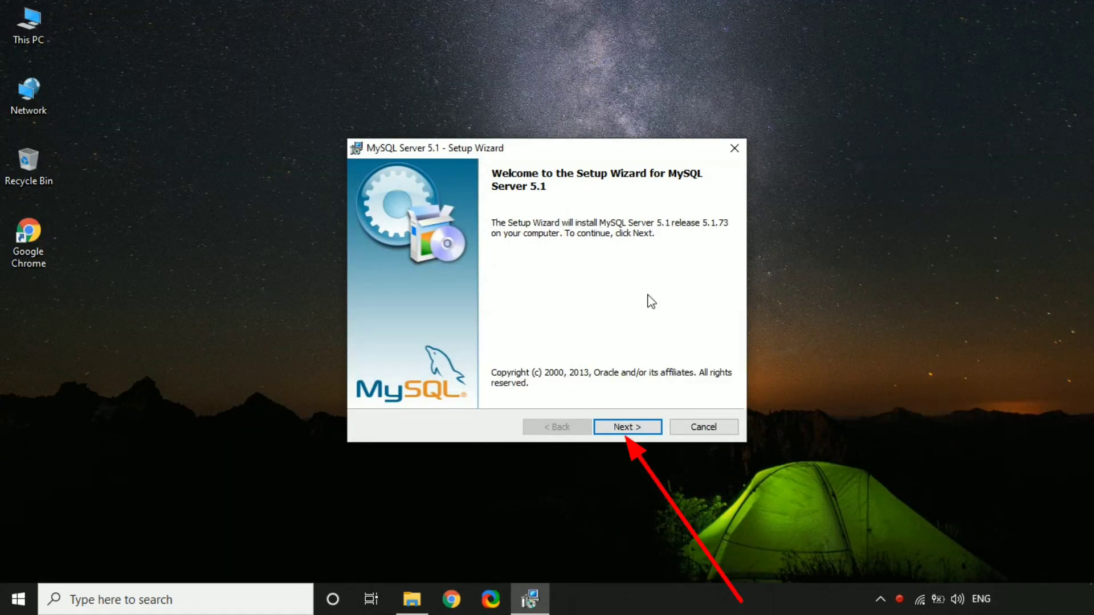
- Accept the license and install MySQL Server 5.1 with the Typical setup
click(627, 428)
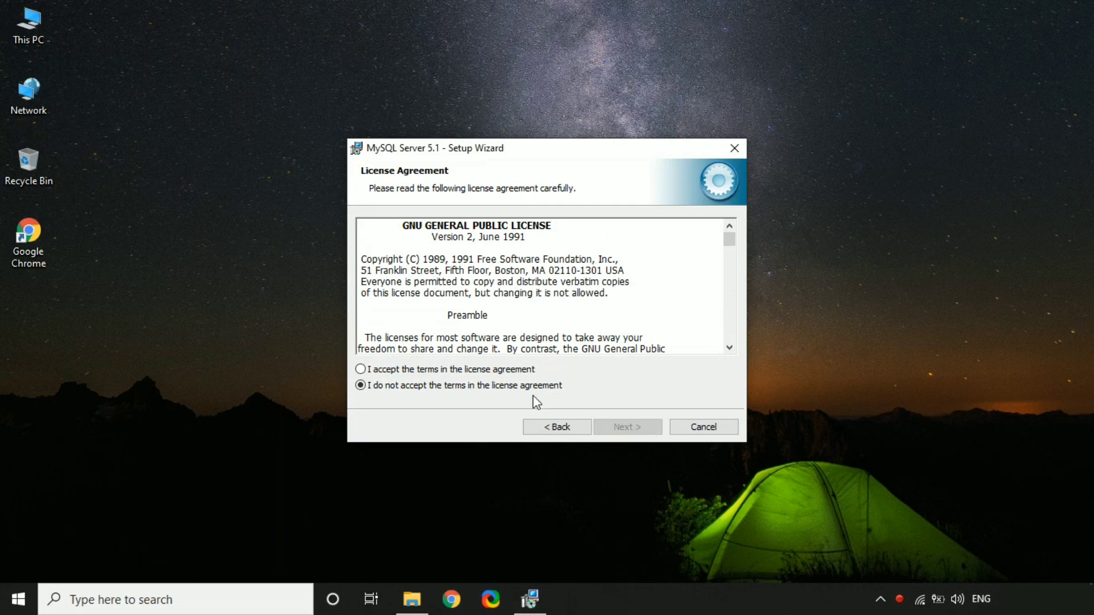
click(362, 368)
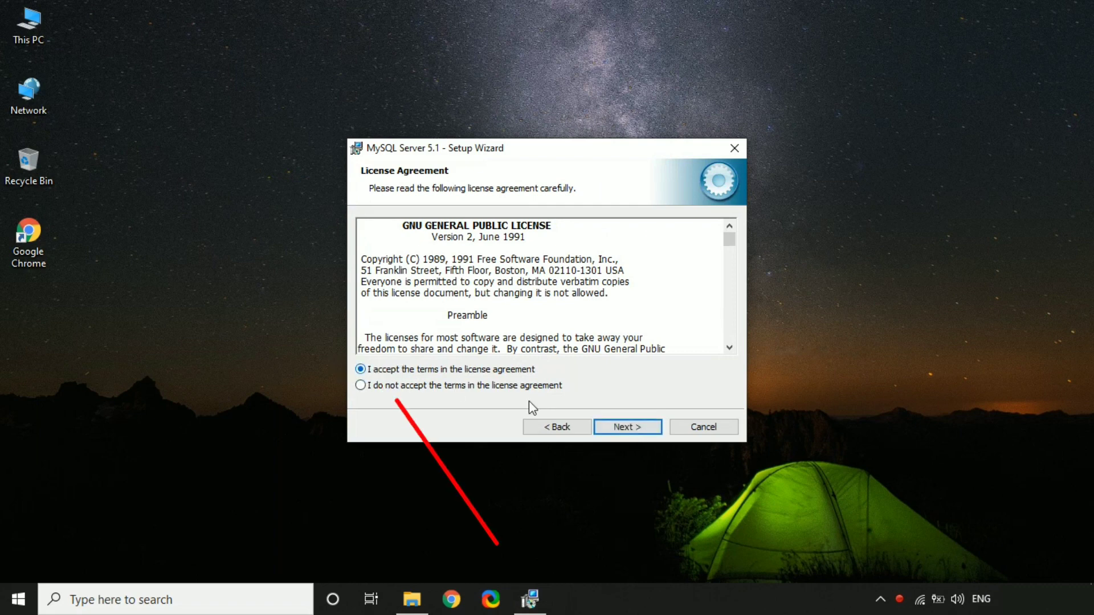
click(627, 427)
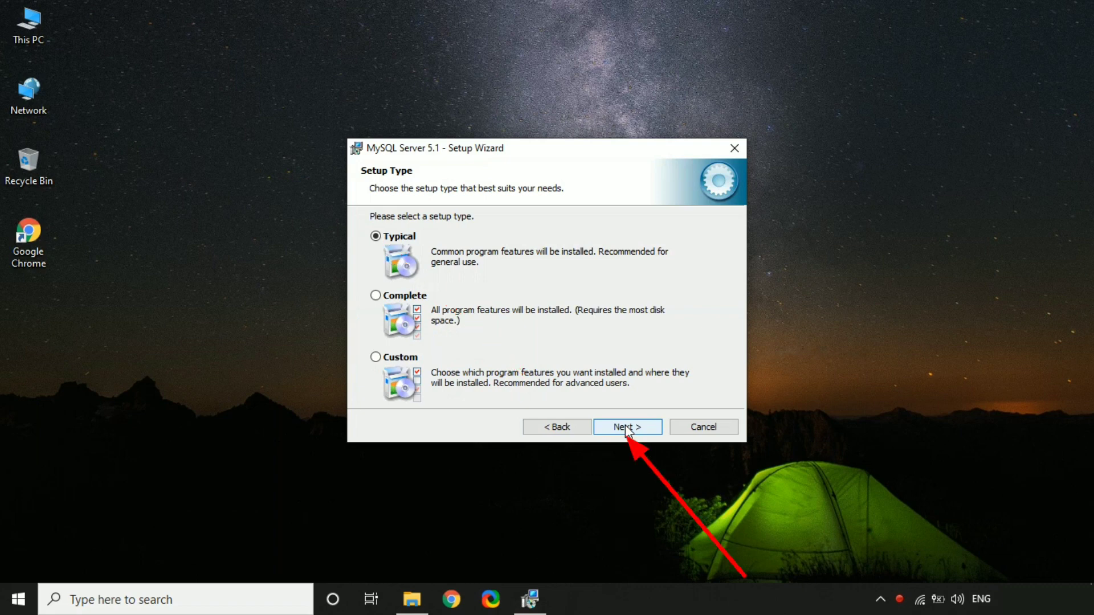
click(625, 426)
click(624, 425)
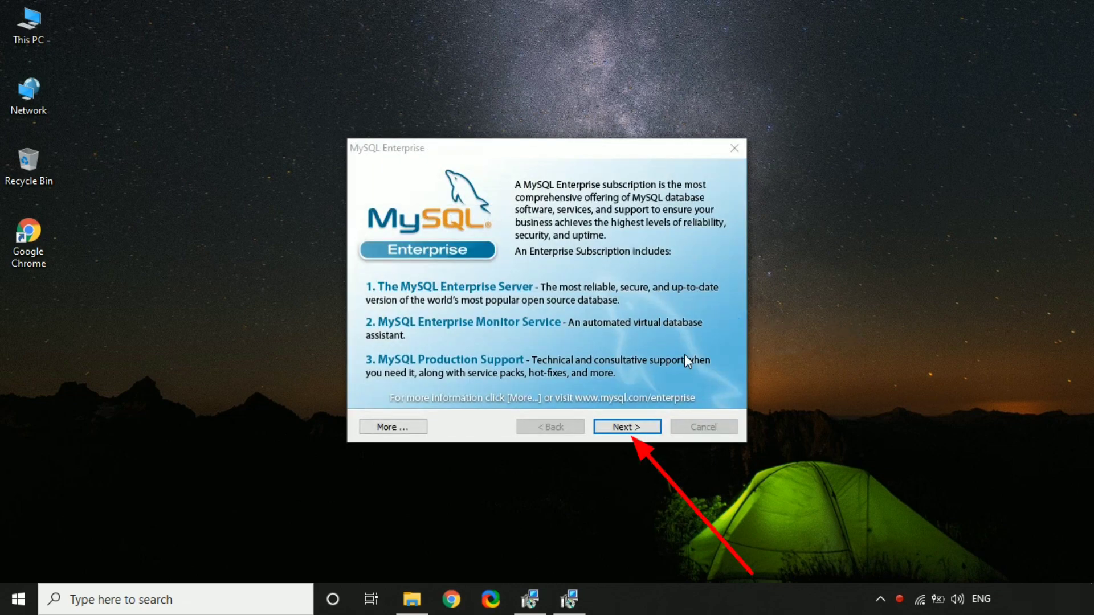
- Skip past the Enterprise information pages and finish setup with server configuration launching
click(613, 426)
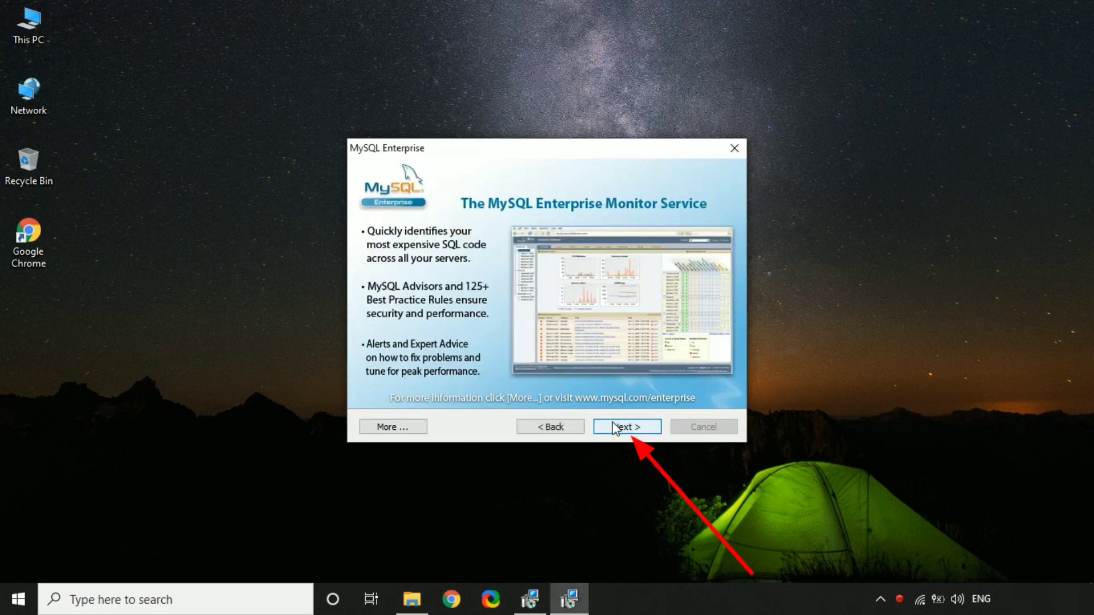
click(613, 426)
click(615, 427)
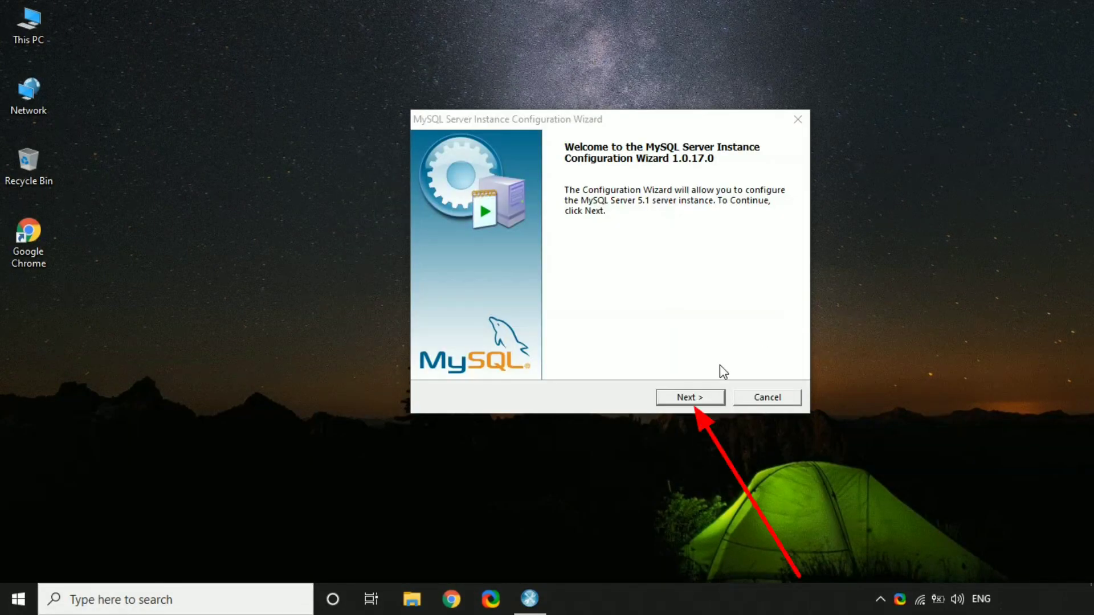
- Choose Standard Configuration and include the bin directory in the Windows PATH
click(690, 398)
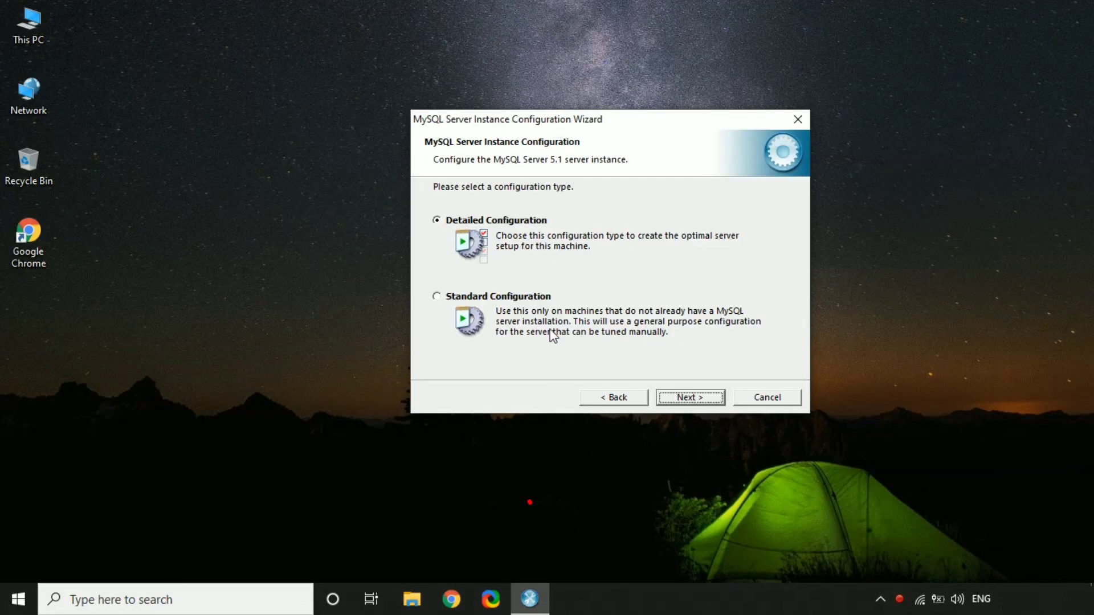
click(436, 297)
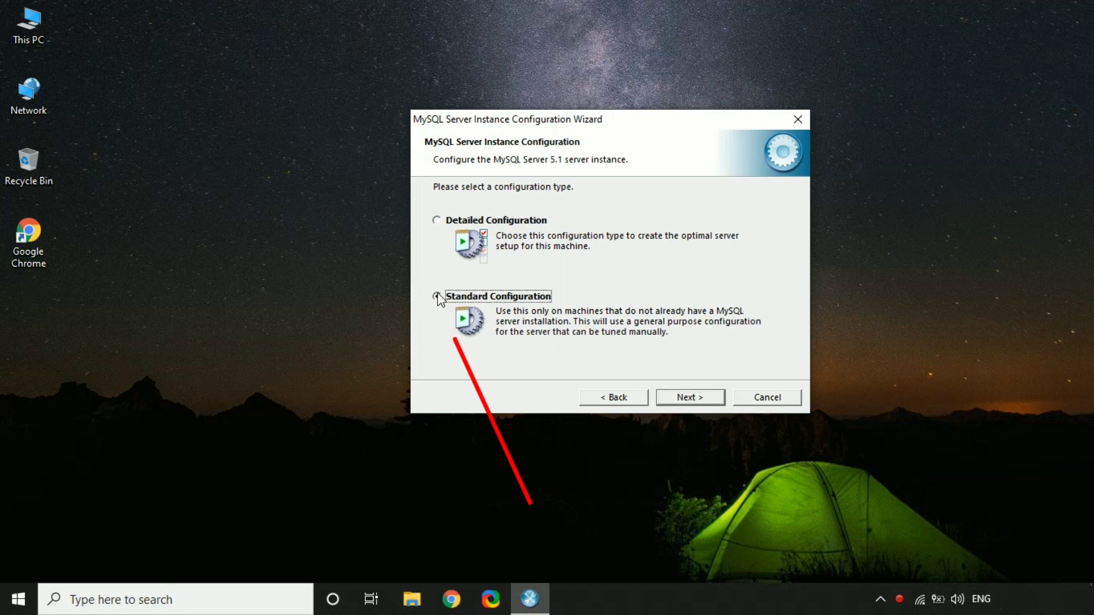
click(700, 398)
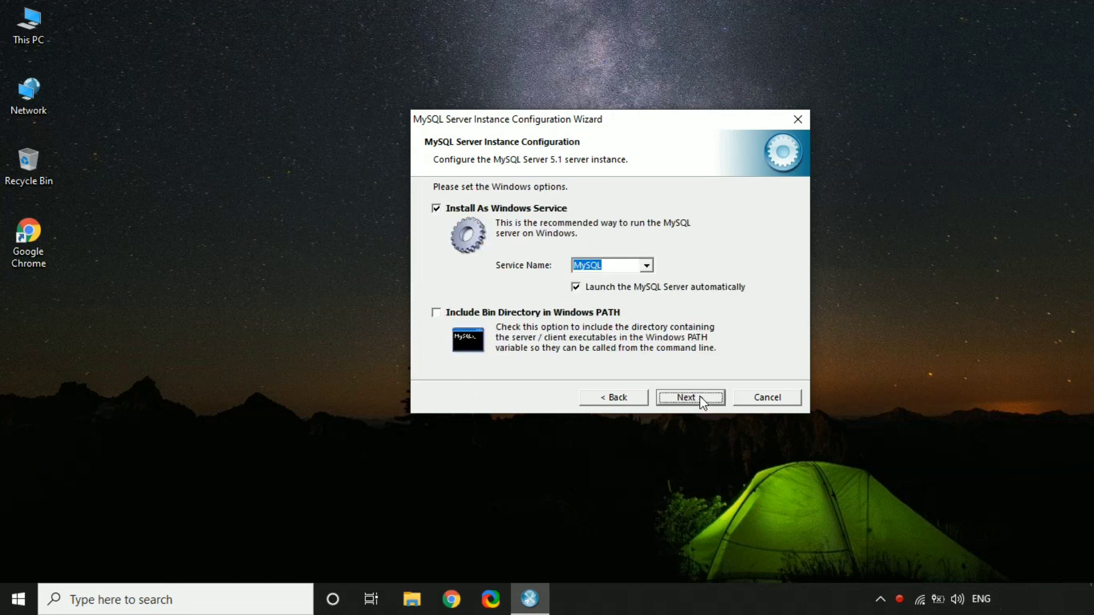
click(437, 314)
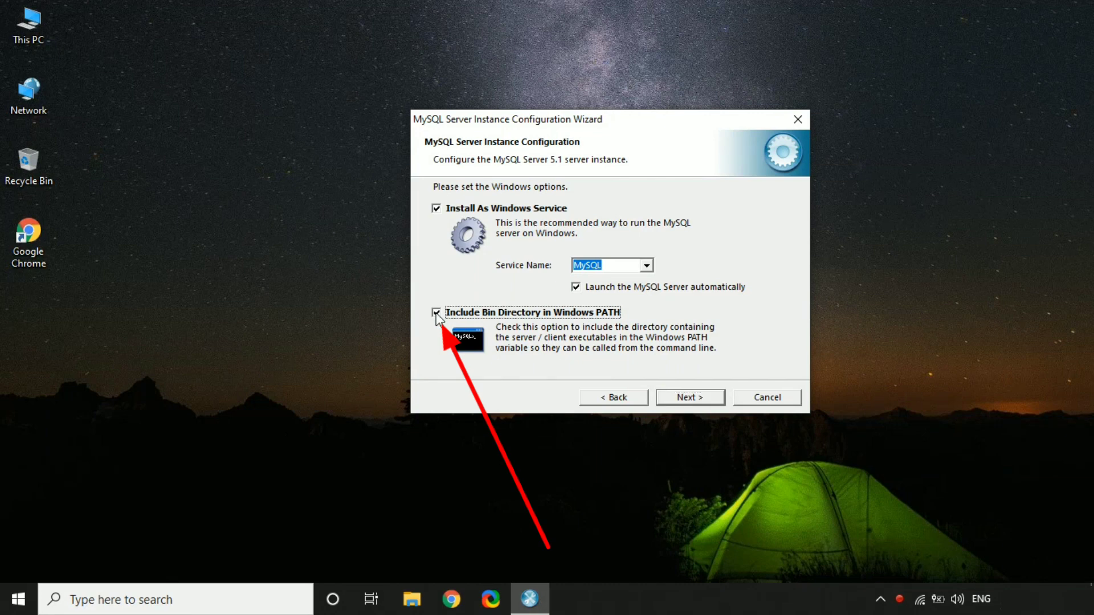
click(677, 398)
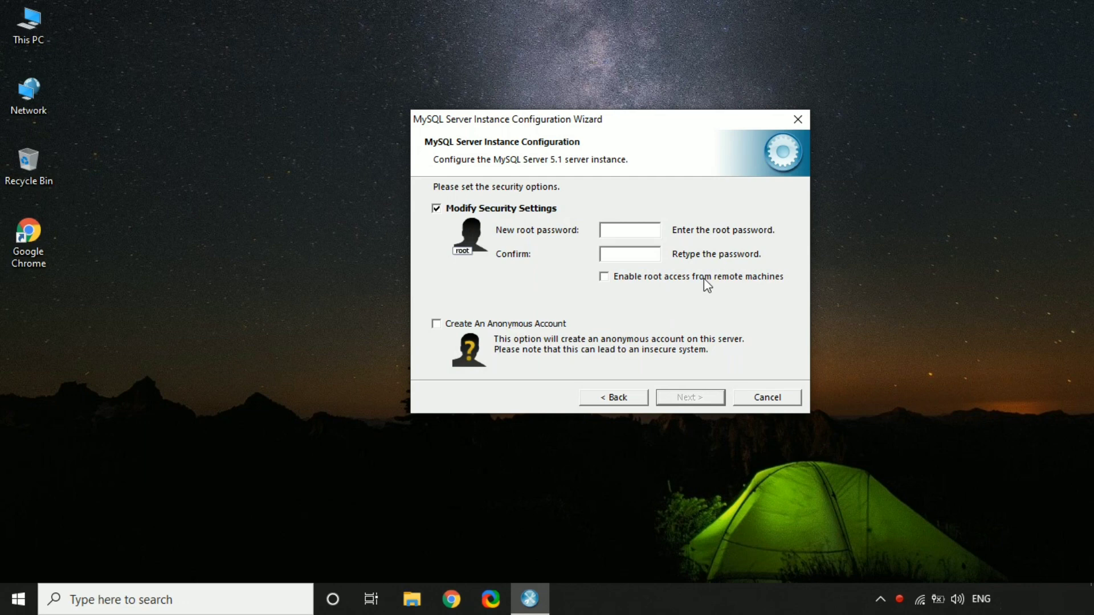
- Set and confirm the root password, execute the configuration, and close the wizard
click(622, 259)
text(************)
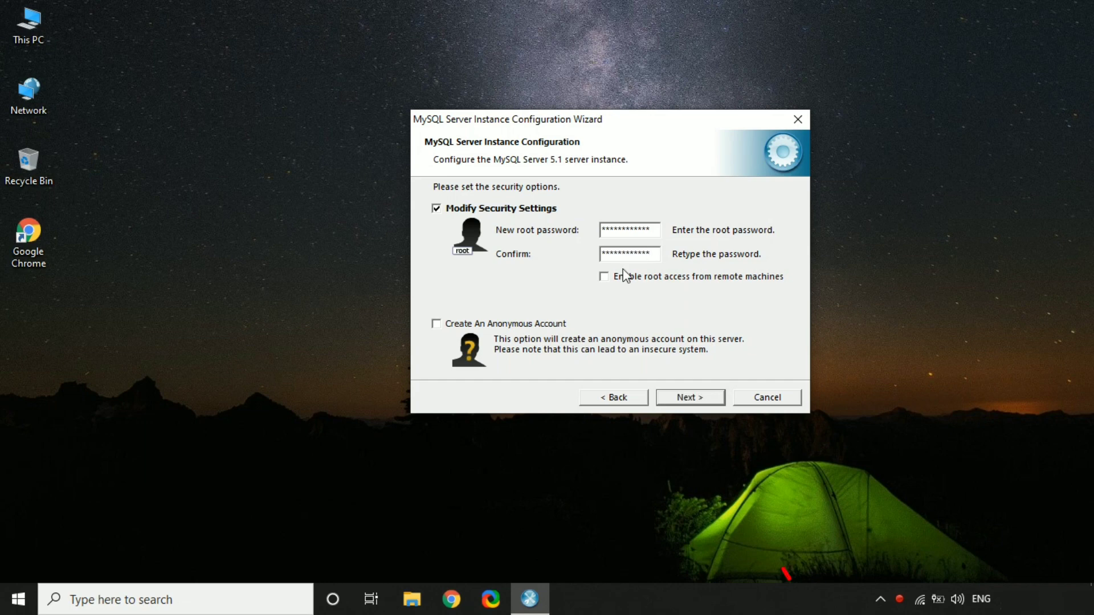
click(680, 396)
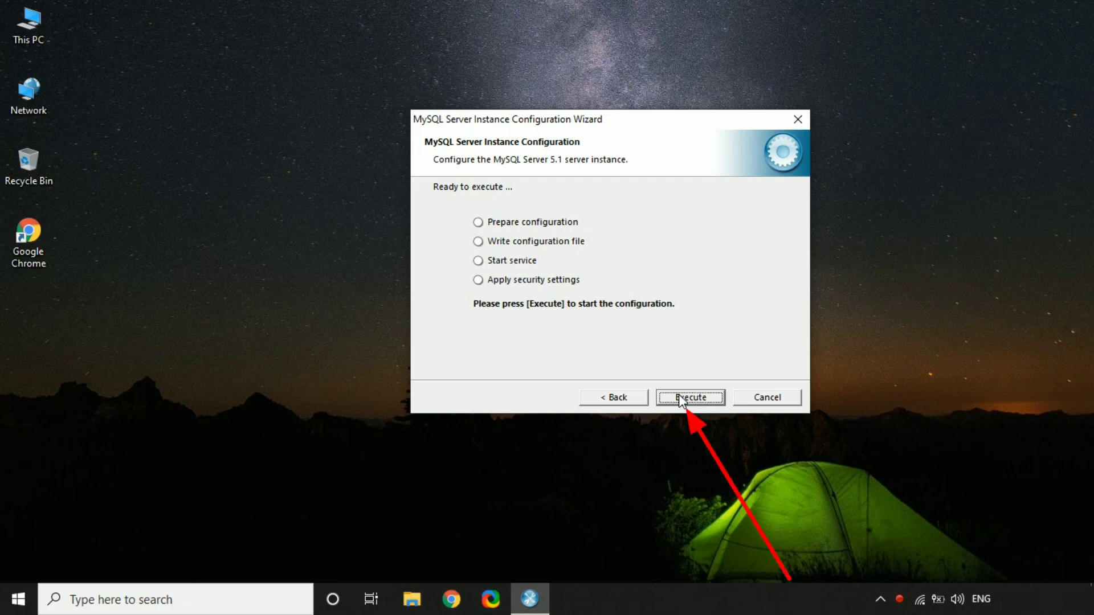
click(680, 396)
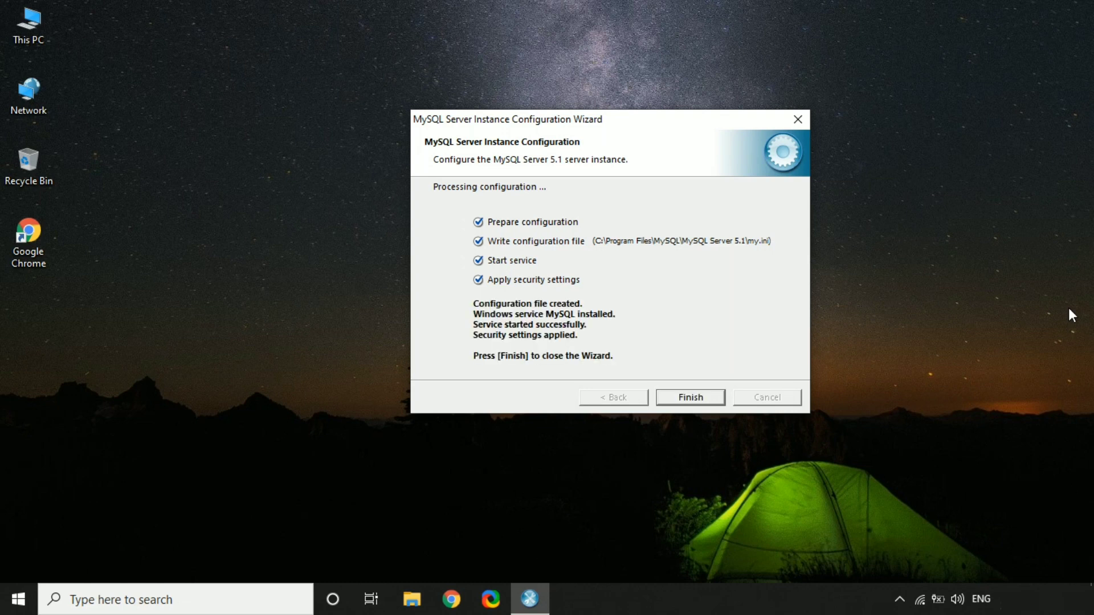
click(689, 396)
click(18, 598)
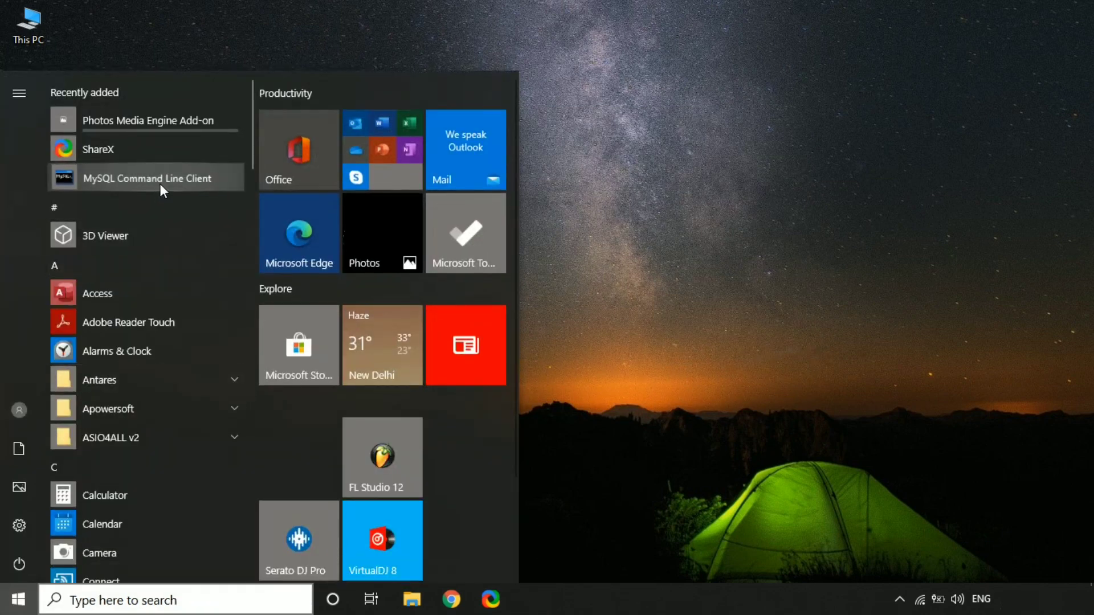
- Launch MySQL Command Line Client from a desktop shortcut, log in as root, and list databases
drag(668, 103, 25, 310)
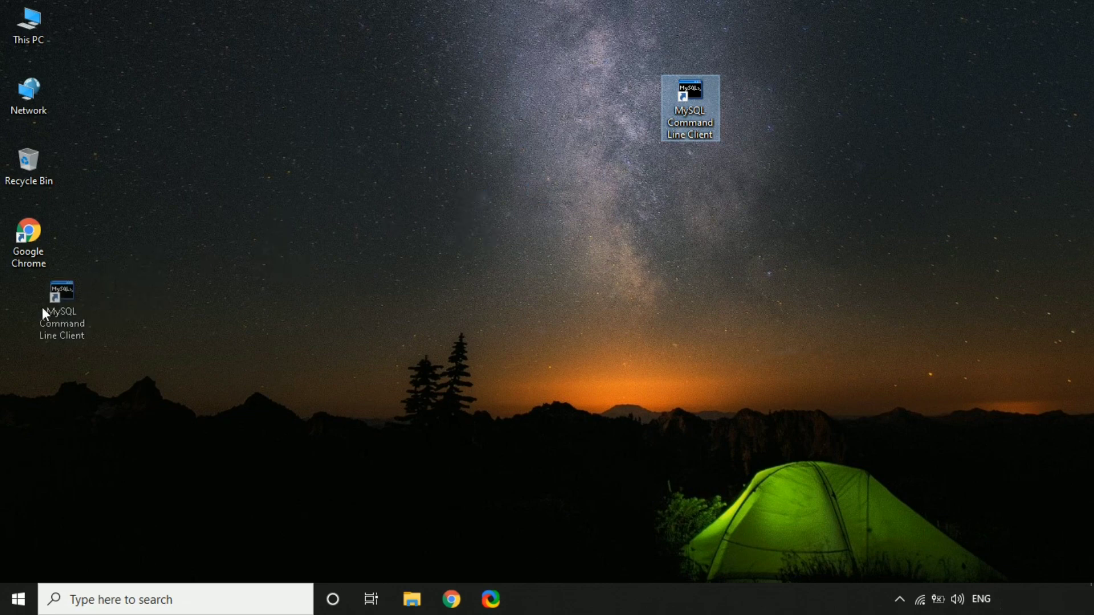
double_click(25, 310)
text(*********)
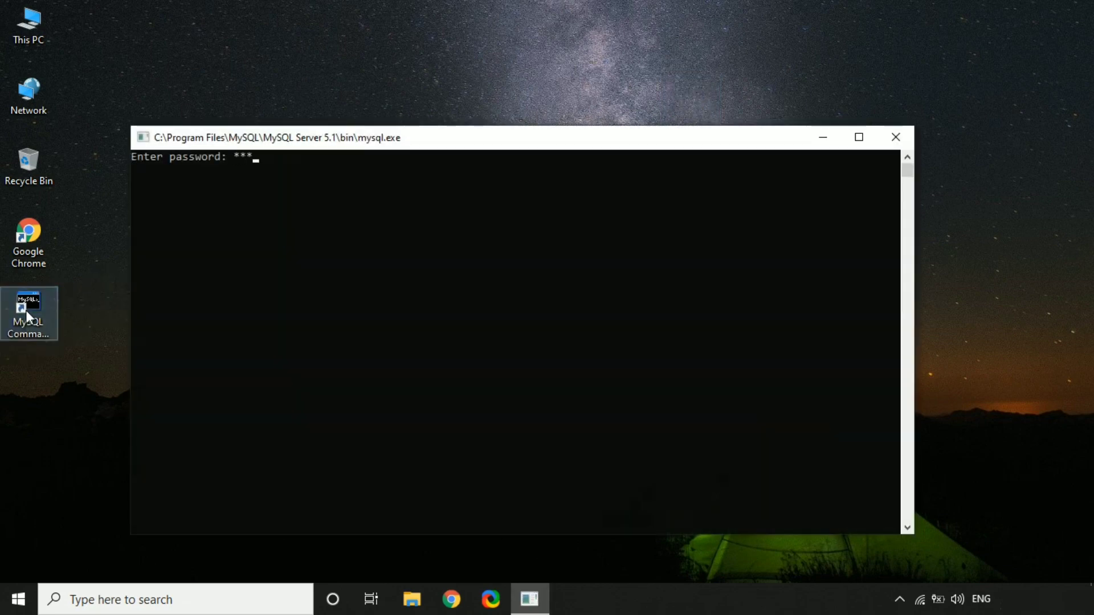
text(**)
key(Return)
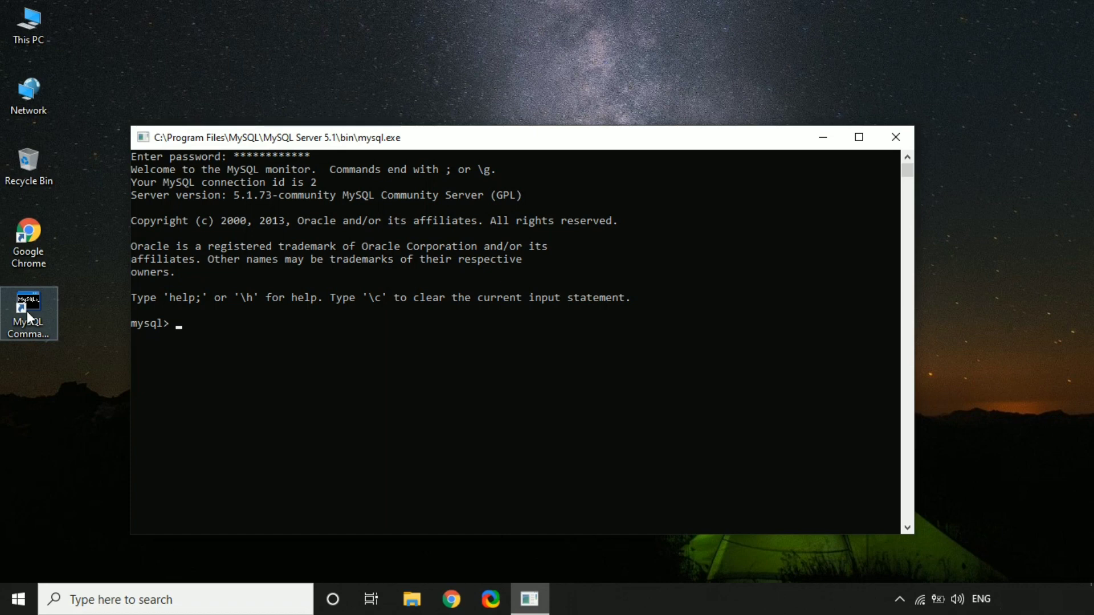
text(show databases;)
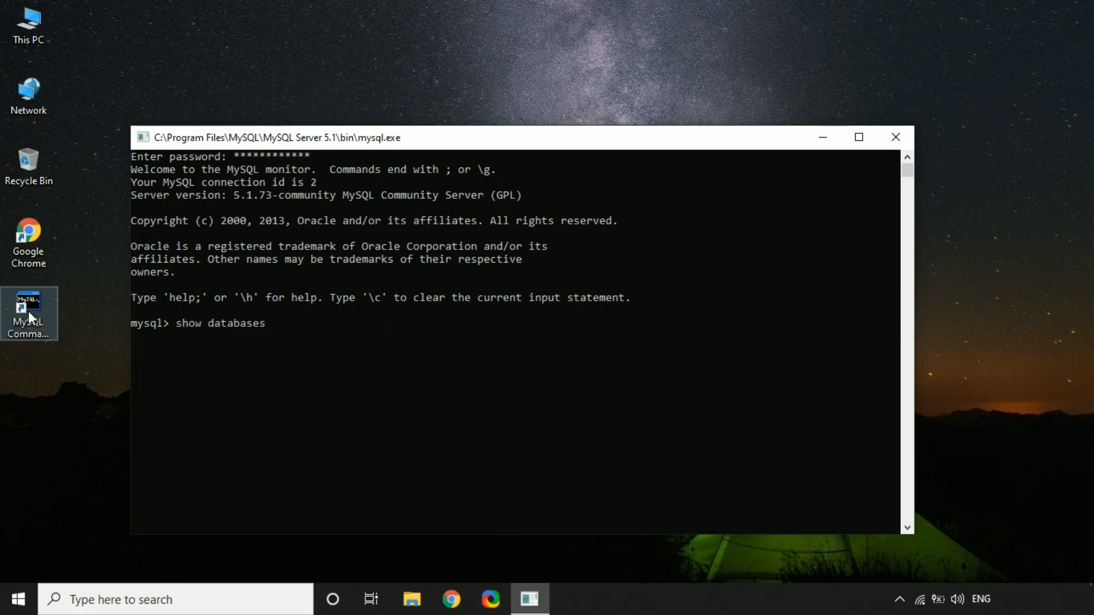
key(Return)
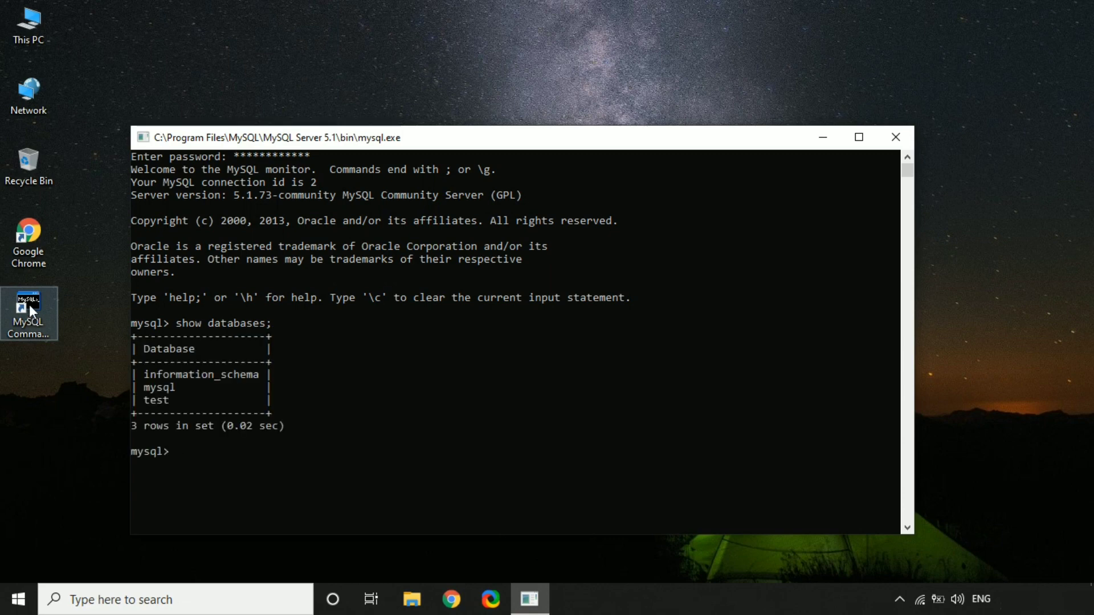
- Create database hackerbro, confirm it appears with show databases, and close the client
text(create database hacker)
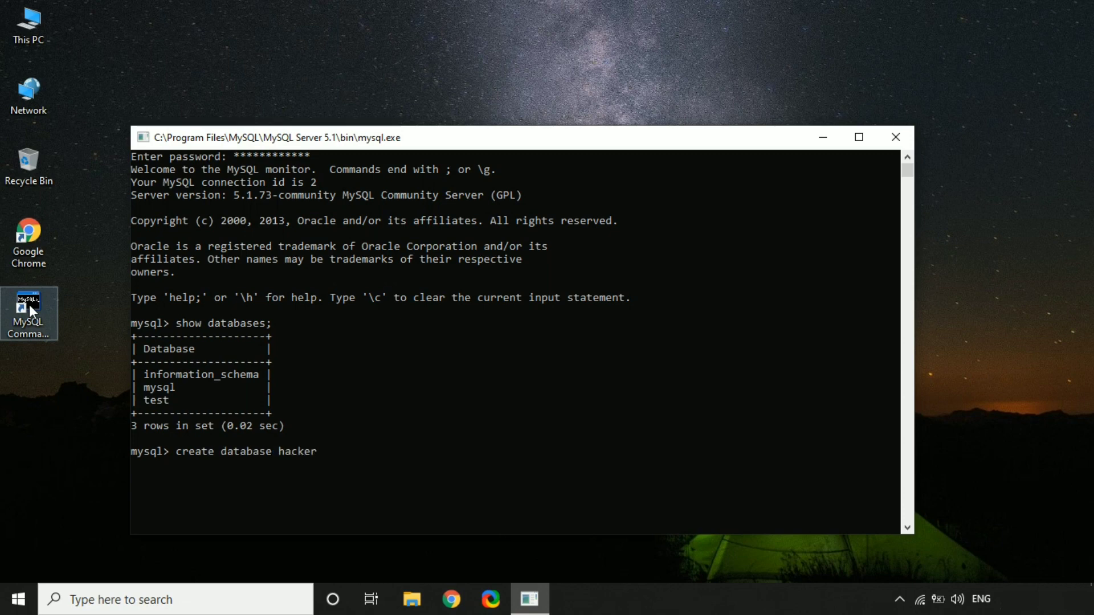
text(bro;)
key(Return)
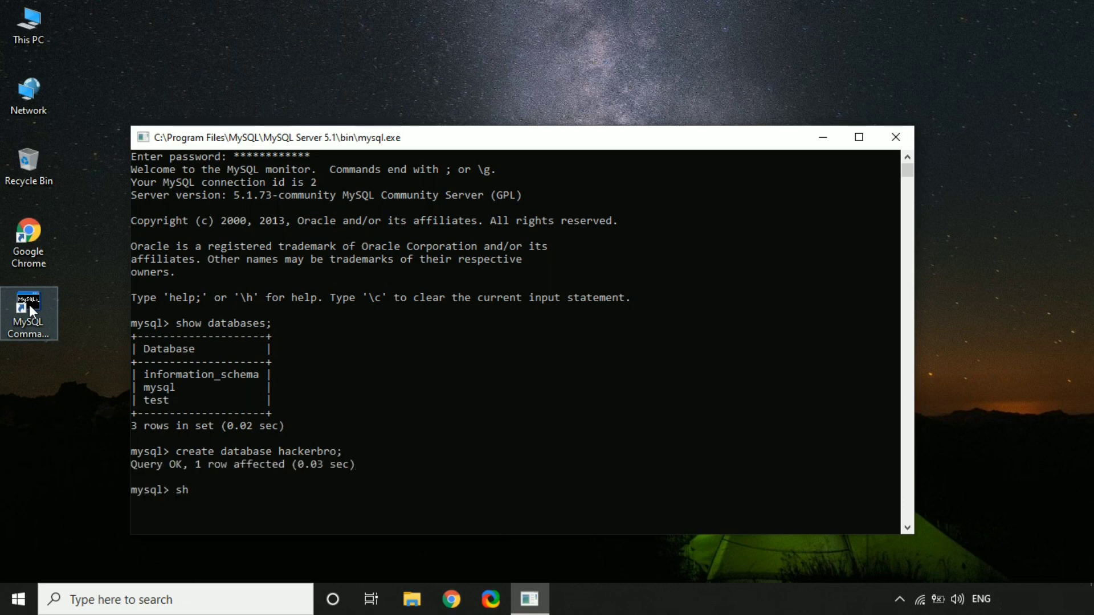
text(ow databases;)
key(Return)
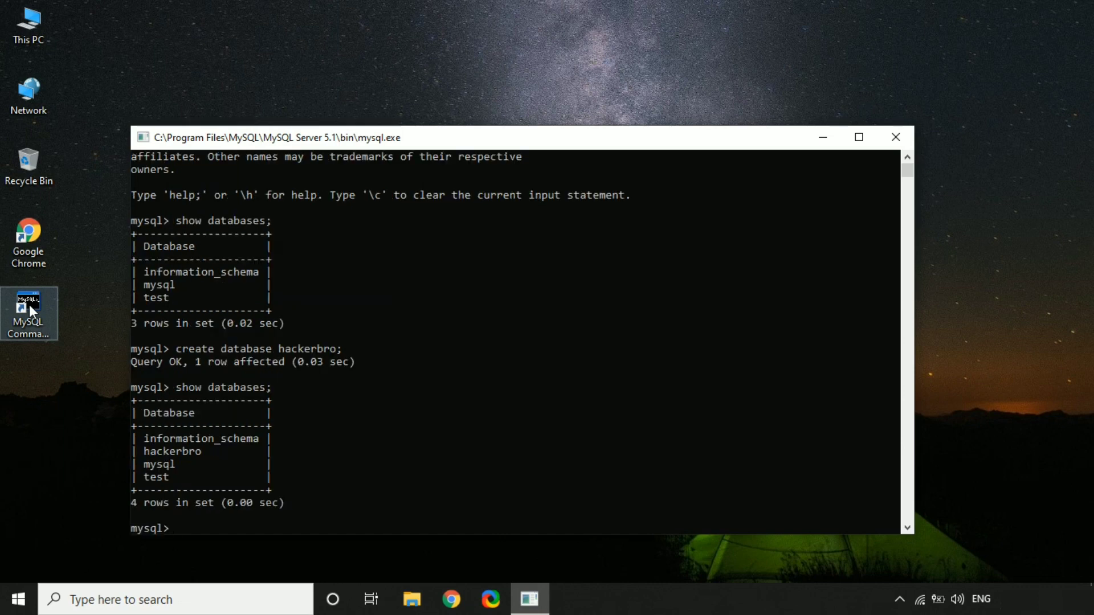
click(890, 131)
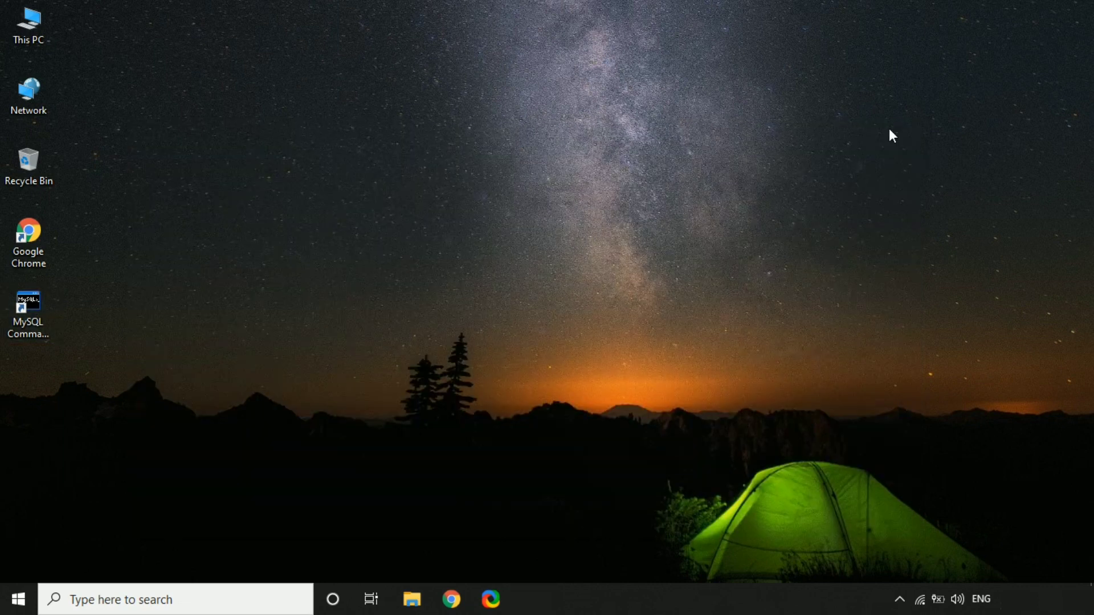